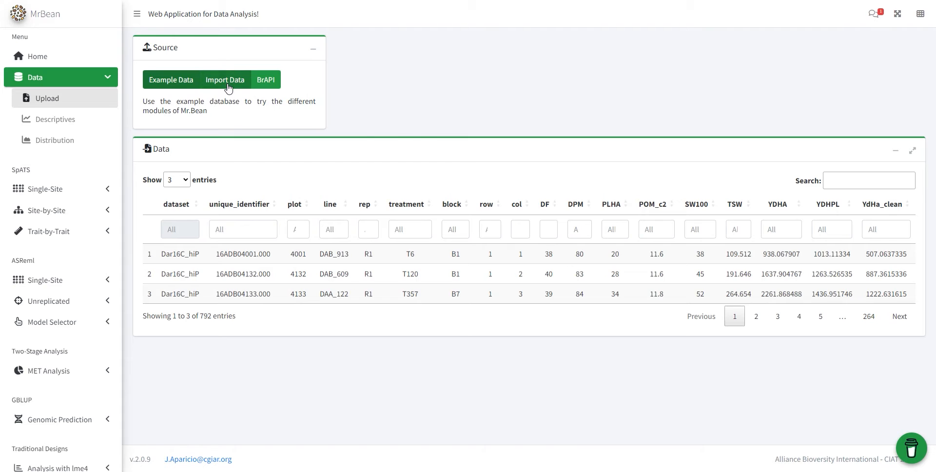
# Import the data file ThreeEXPTs_2021.csv with Comma as the cell separation character and NA as the missing value character.
pyautogui.click(378, 100)
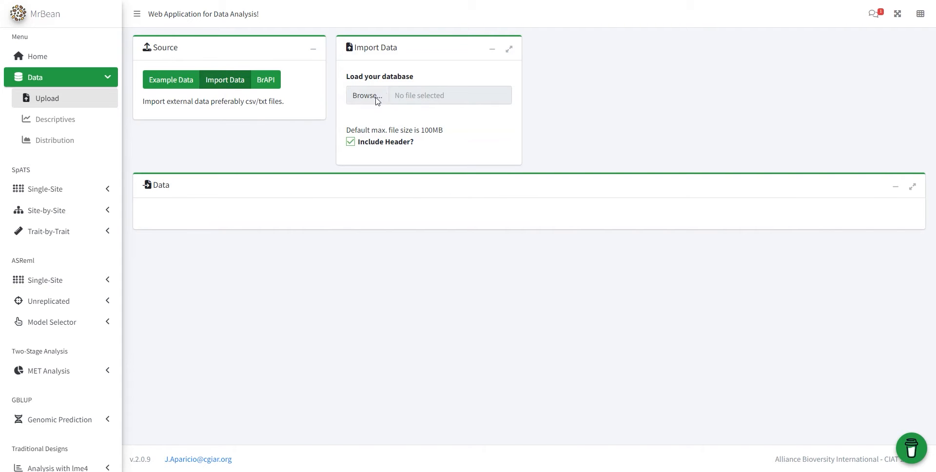
pyautogui.click(149, 161)
pyautogui.doubleClick(149, 161)
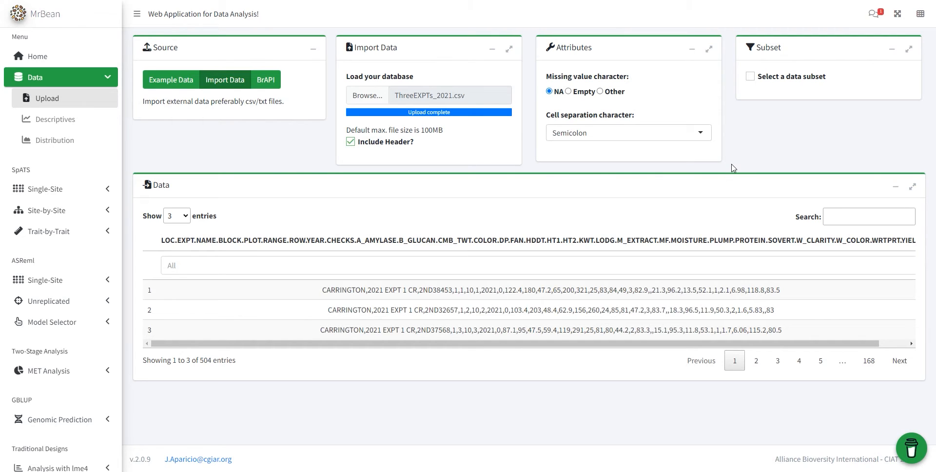
pyautogui.click(702, 132)
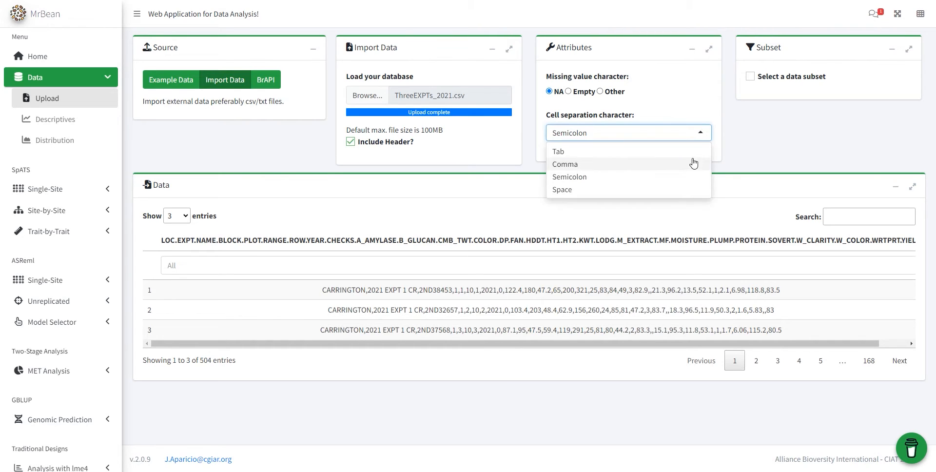
pyautogui.click(692, 165)
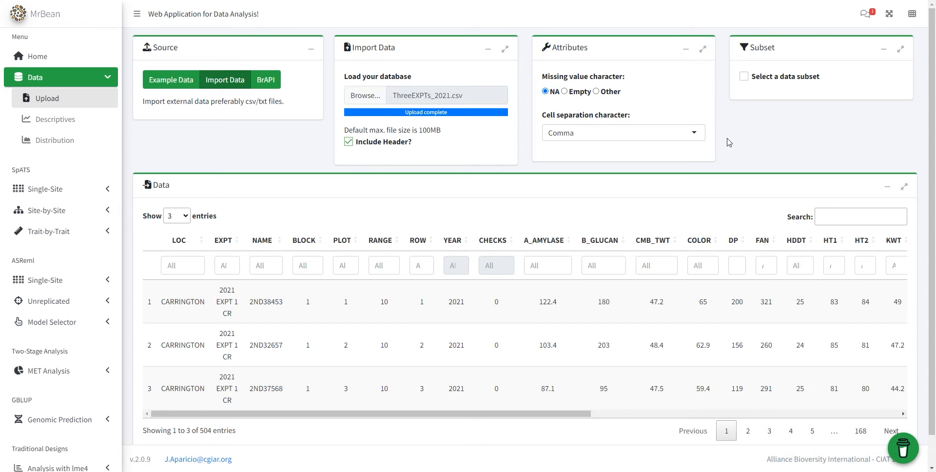
pyautogui.click(613, 93)
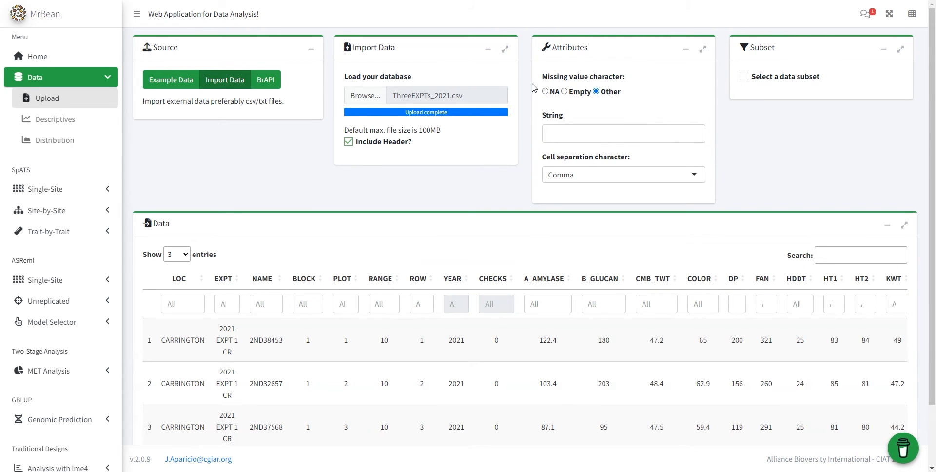
pyautogui.click(546, 92)
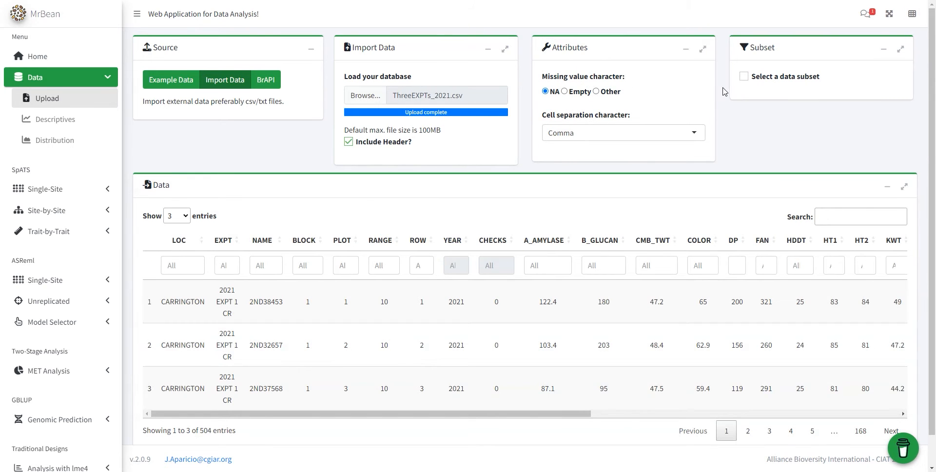
# Restrict the imported data to a subset using the variable EXPT and the level 2021 EXPT 1 CR.
pyautogui.click(744, 77)
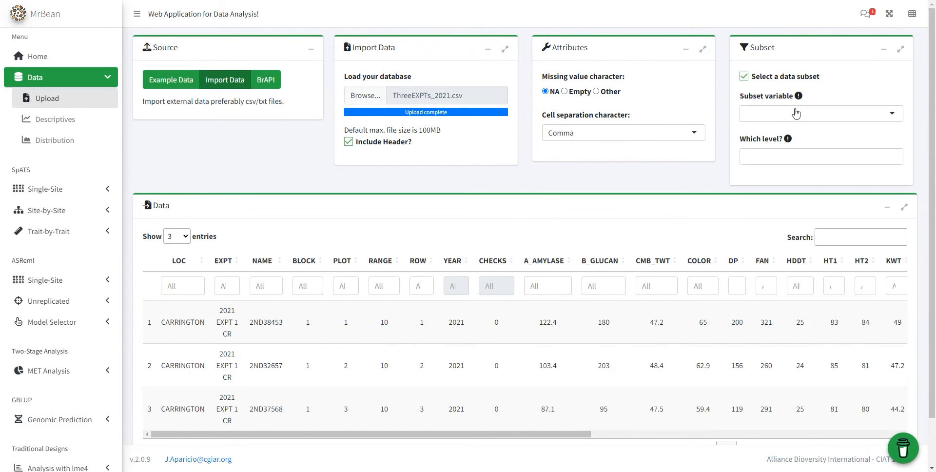
pyautogui.click(795, 108)
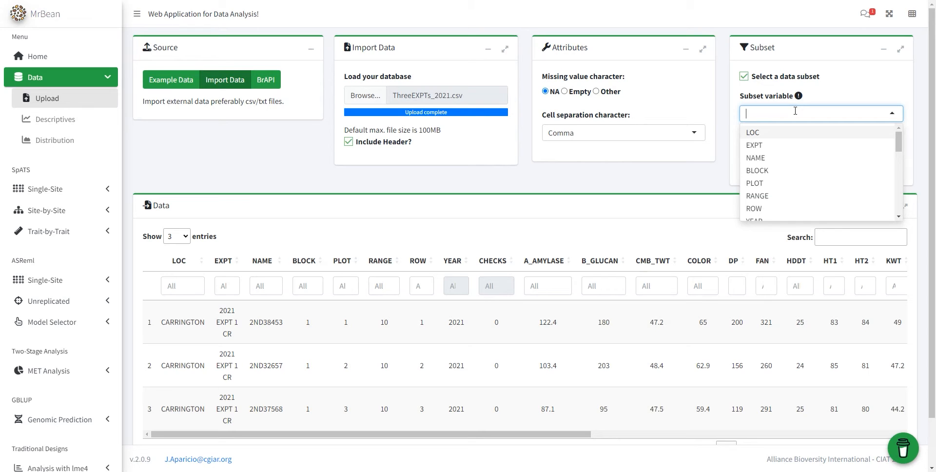
pyautogui.click(802, 146)
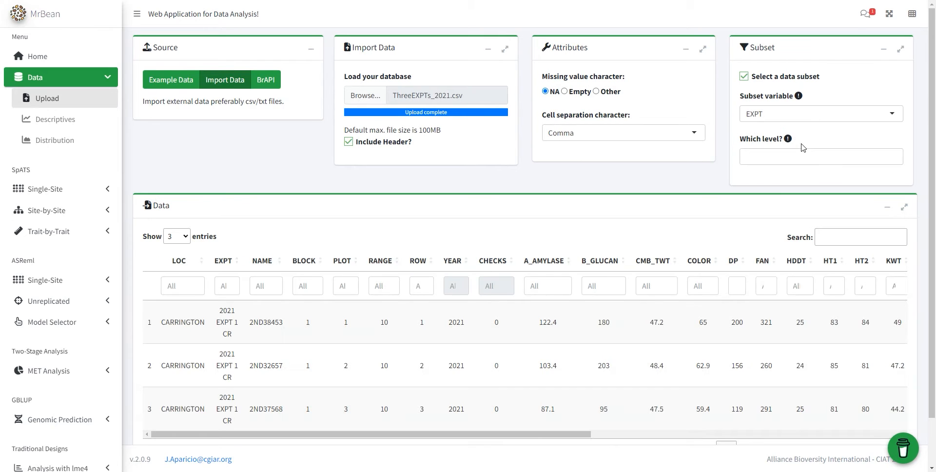
pyautogui.click(798, 157)
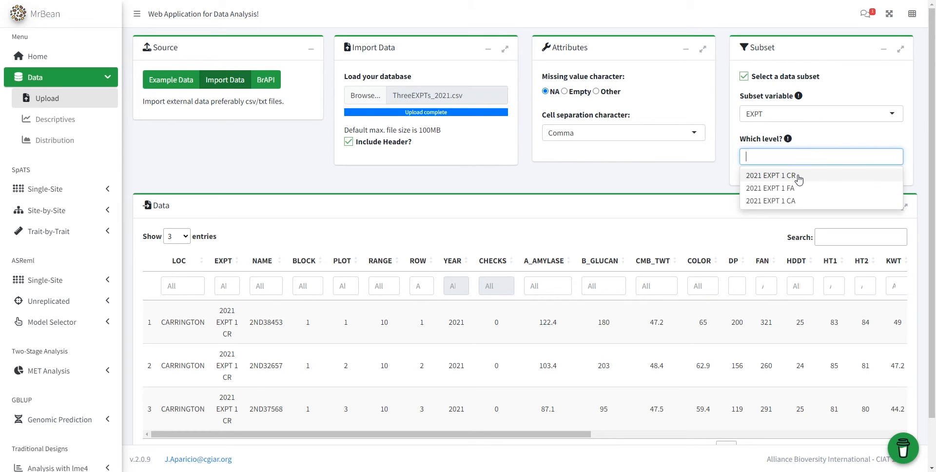
pyautogui.click(797, 177)
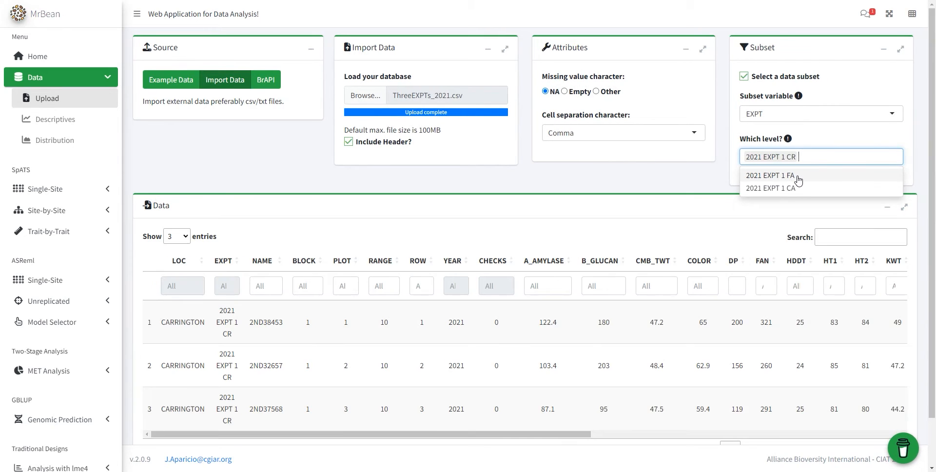
pyautogui.click(710, 178)
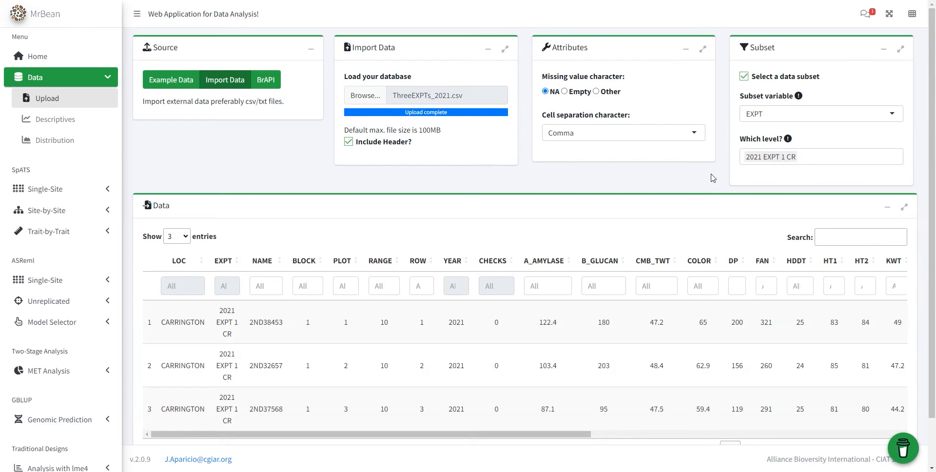
# Show 10 entries in the data table and review the subset's rows.
pyautogui.scroll(-1, 709, 193)
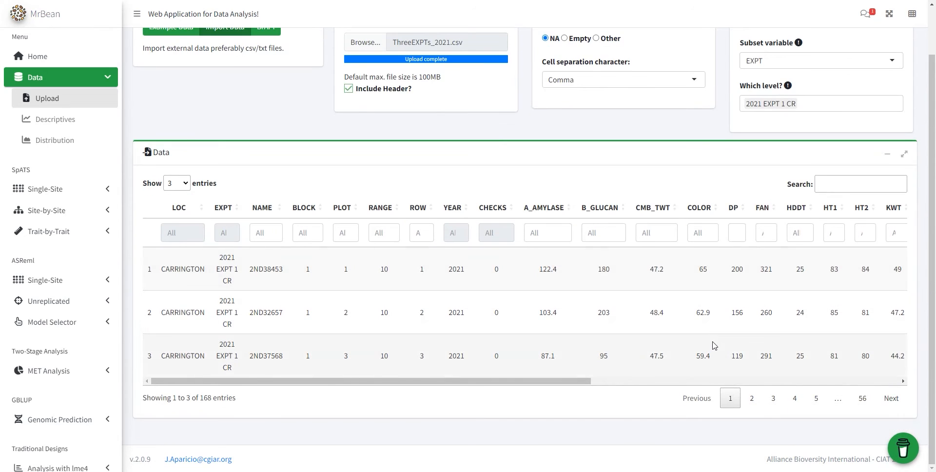
pyautogui.click(188, 188)
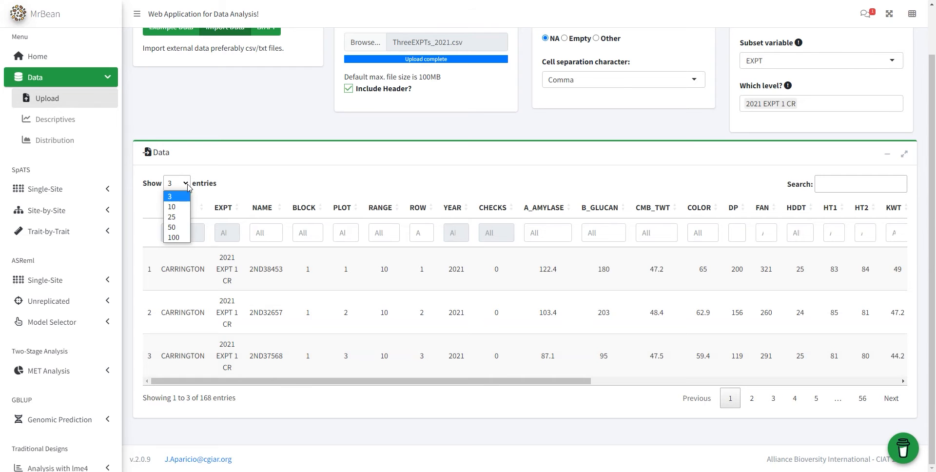
pyautogui.click(172, 206)
pyautogui.scroll(-5, 253, 305)
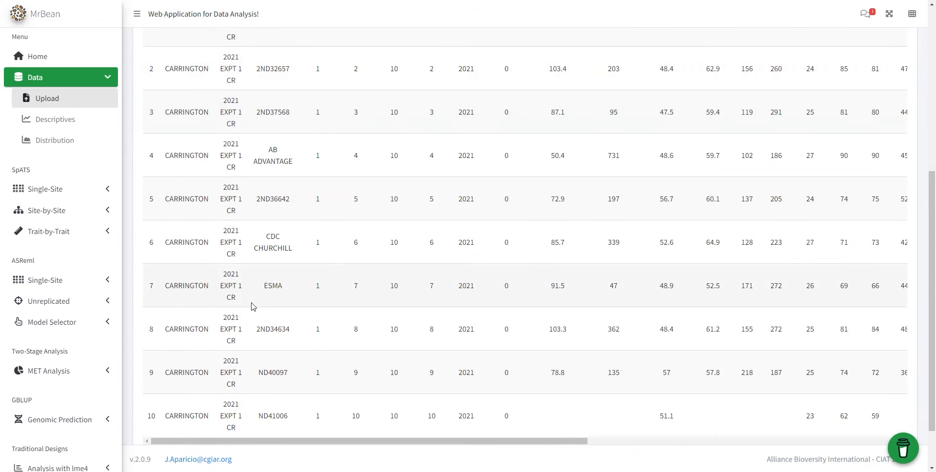
pyautogui.scroll(6, 253, 306)
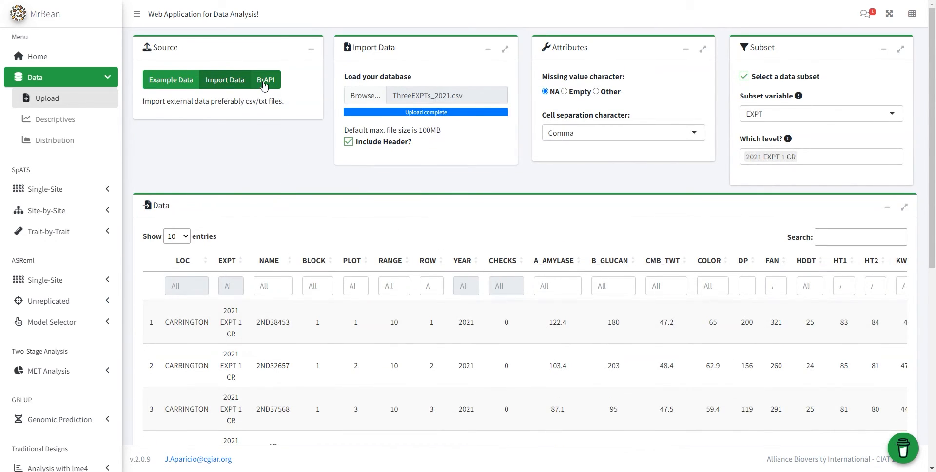
# Load the example data after viewing the BrAPI source, and sort its table by treatment in descending order.
pyautogui.click(264, 84)
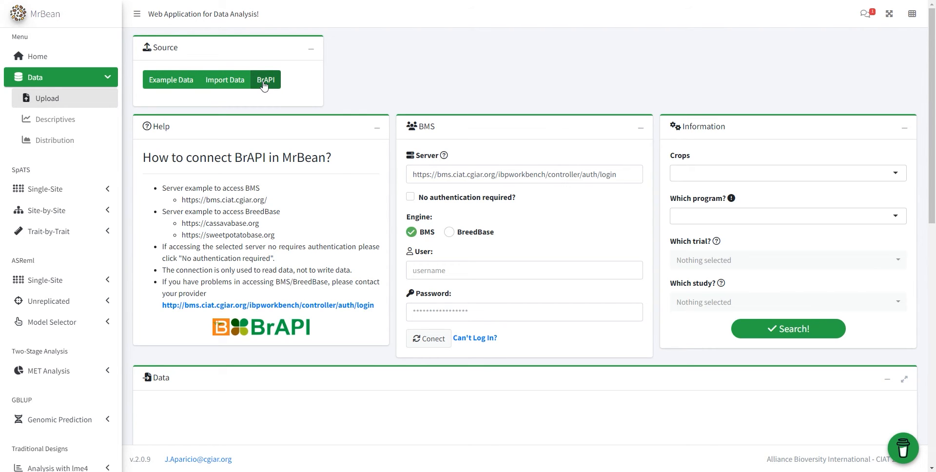
pyautogui.click(175, 86)
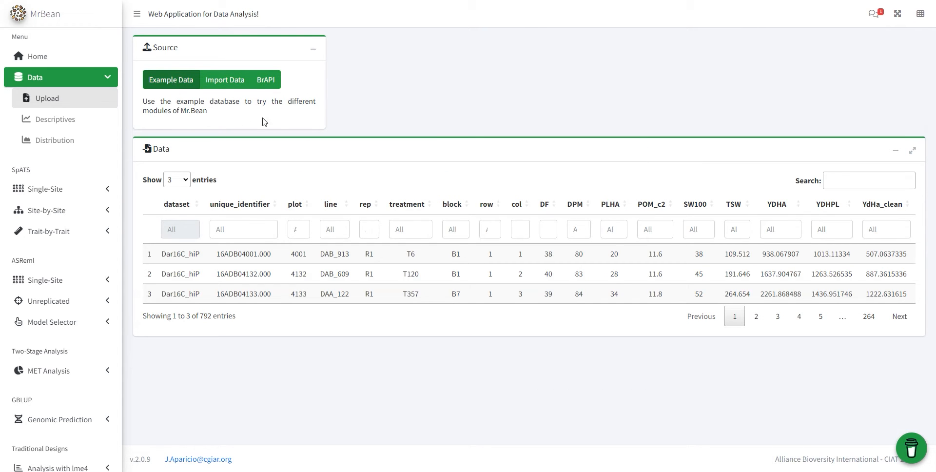
pyautogui.click(430, 208)
pyautogui.click(431, 209)
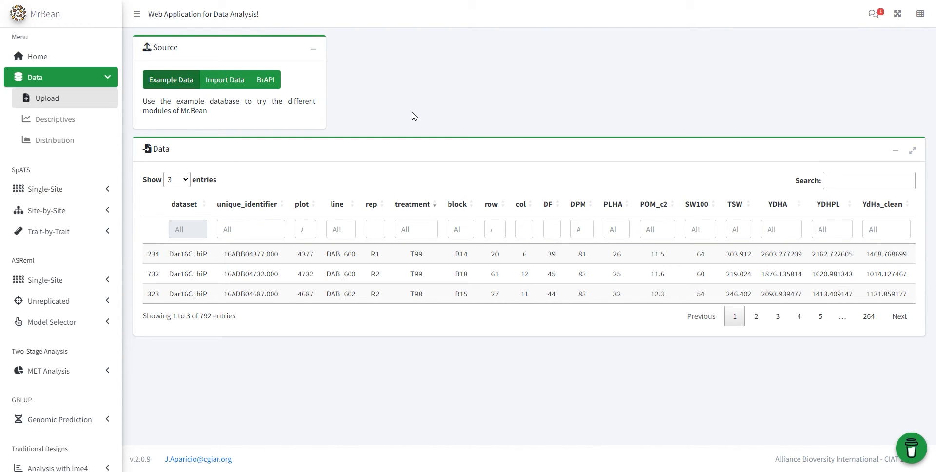
# Open the scatterplot settings in the descriptive plots and enable a grouping variable.
pyautogui.click(93, 131)
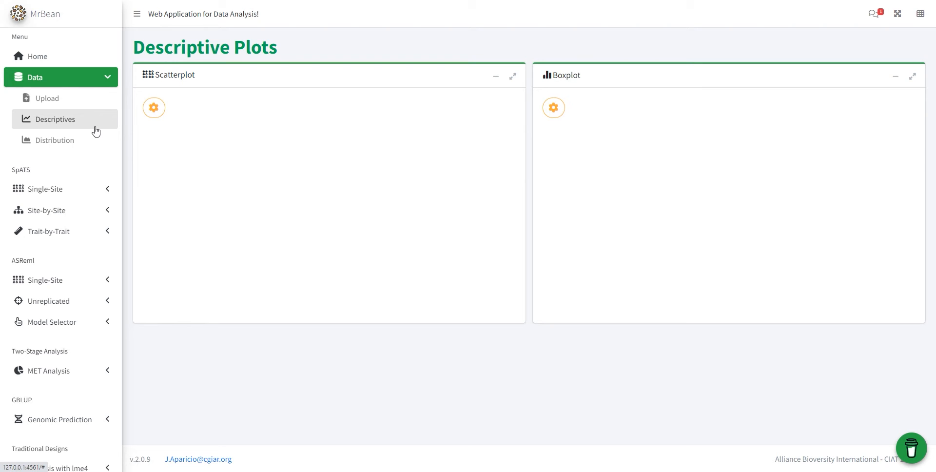
pyautogui.click(154, 115)
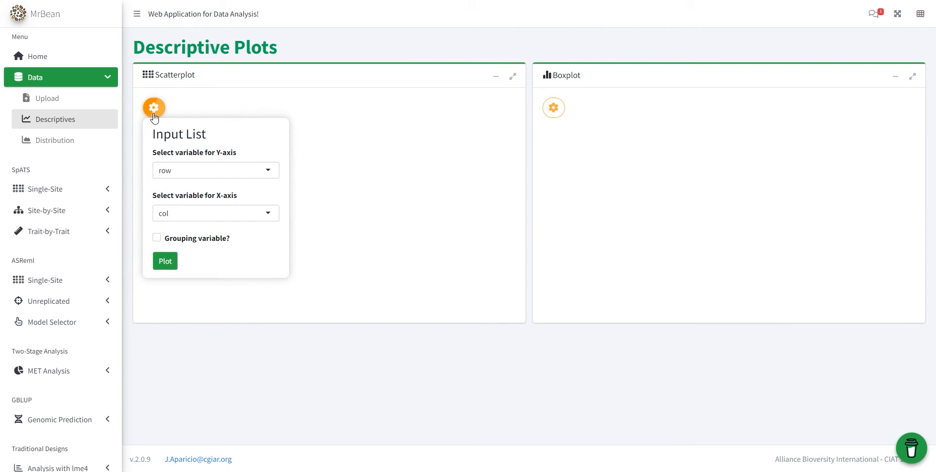
pyautogui.click(278, 171)
pyautogui.scroll(-5, 229, 227)
pyautogui.scroll(4, 234, 229)
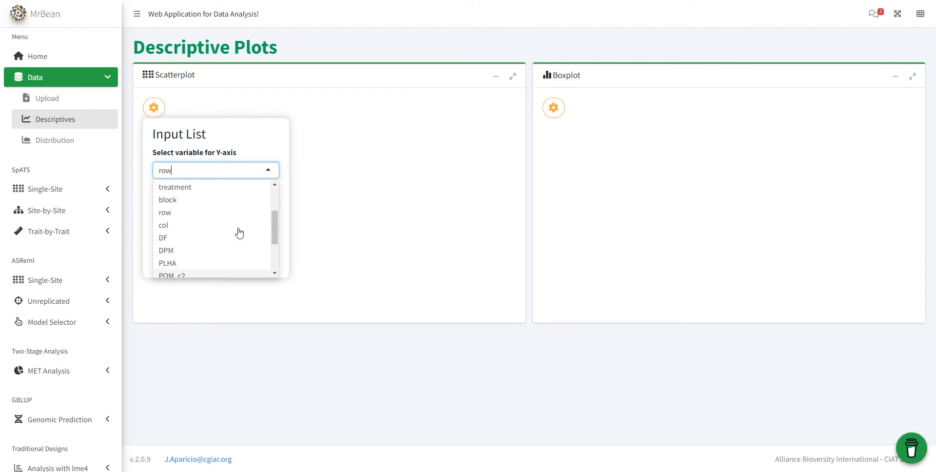
pyautogui.click(268, 166)
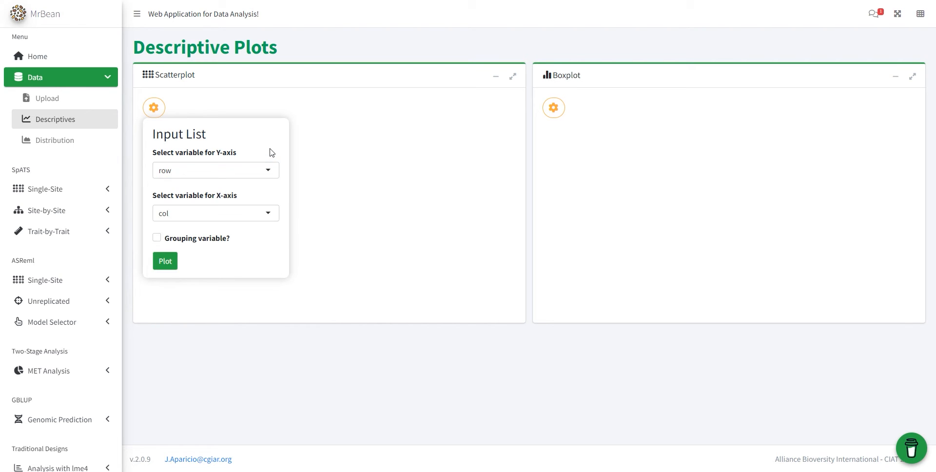
pyautogui.click(220, 238)
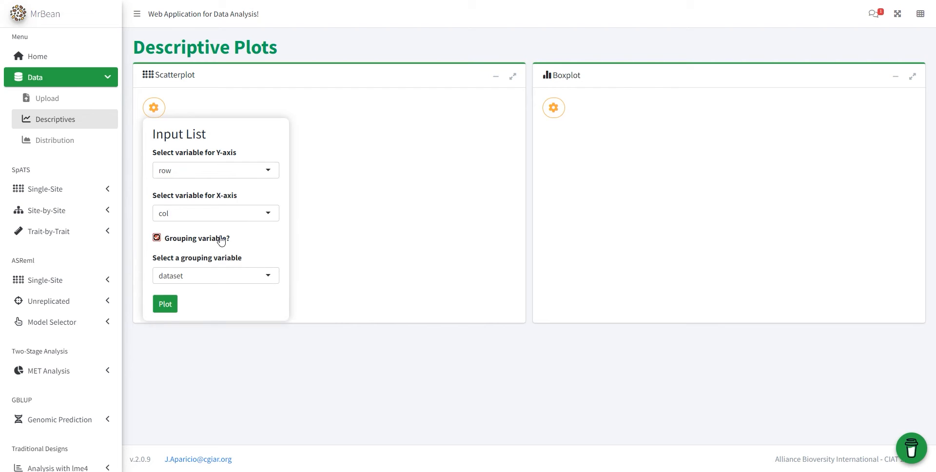
# Draw a scatterplot with col on the Y-axis and row on the X-axis, grouped by block, and close its settings.
pyautogui.click(271, 170)
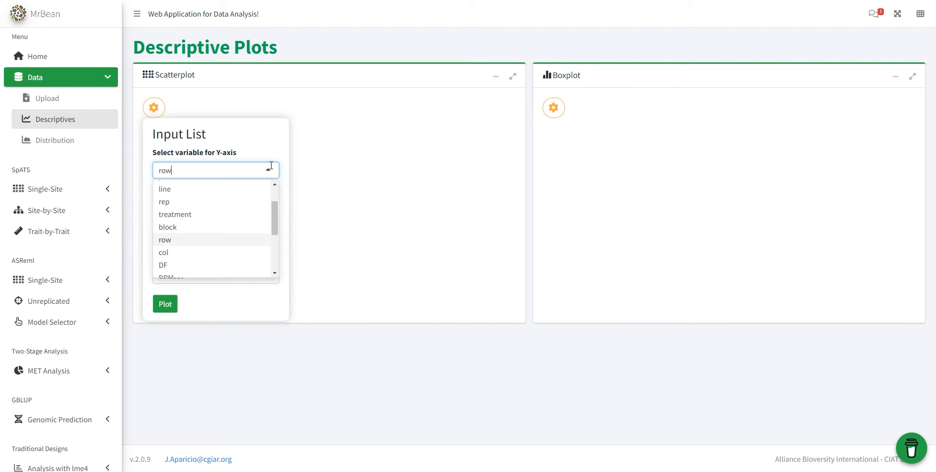
pyautogui.click(234, 252)
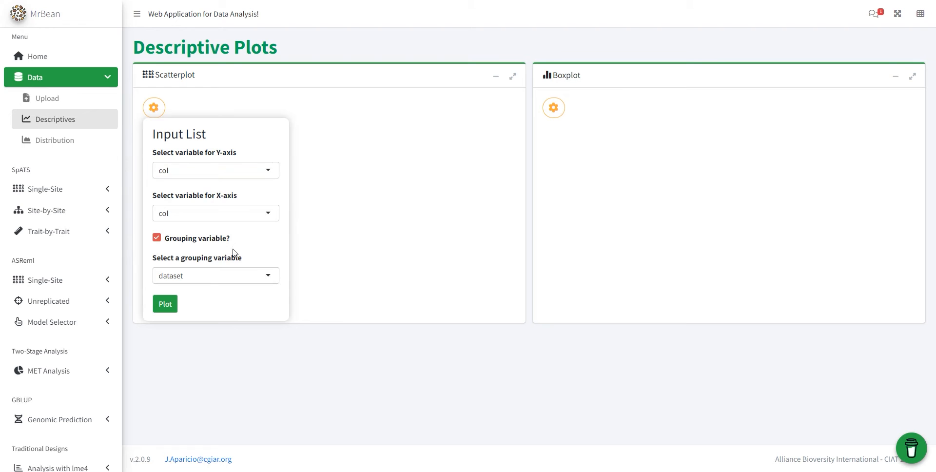
pyautogui.click(267, 215)
pyautogui.click(226, 297)
pyautogui.click(234, 274)
pyautogui.scroll(-2, 223, 317)
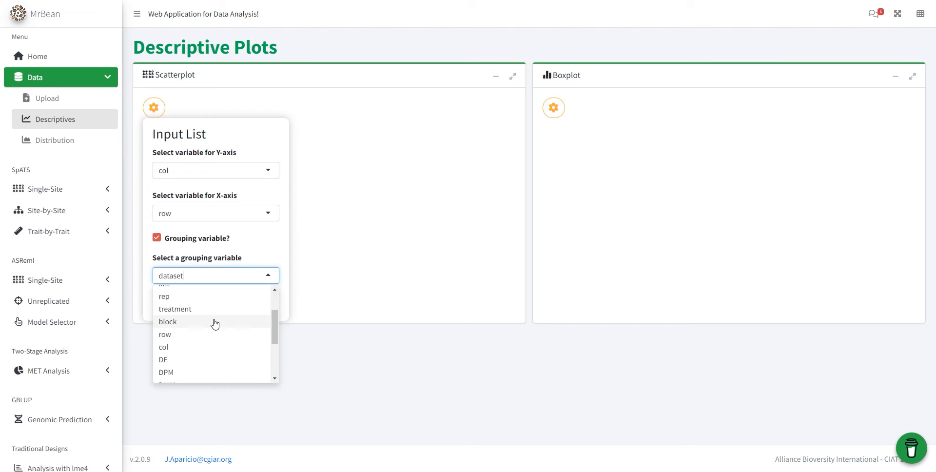
pyautogui.click(214, 322)
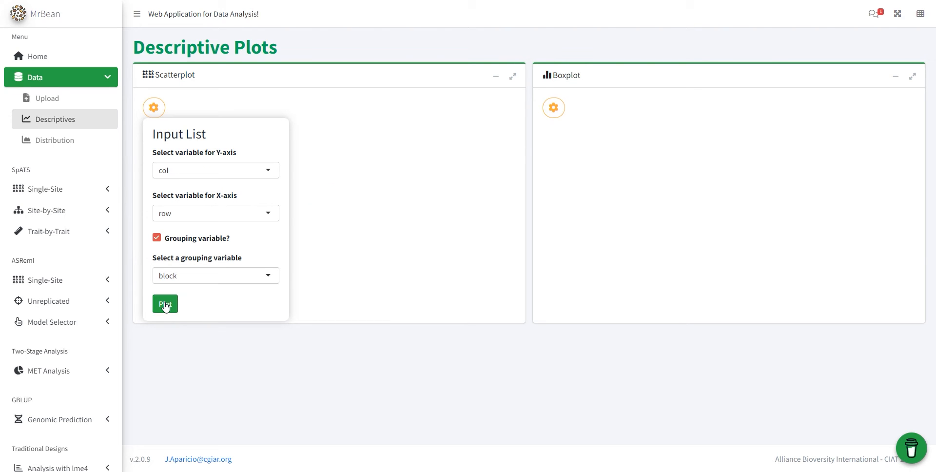
pyautogui.click(165, 305)
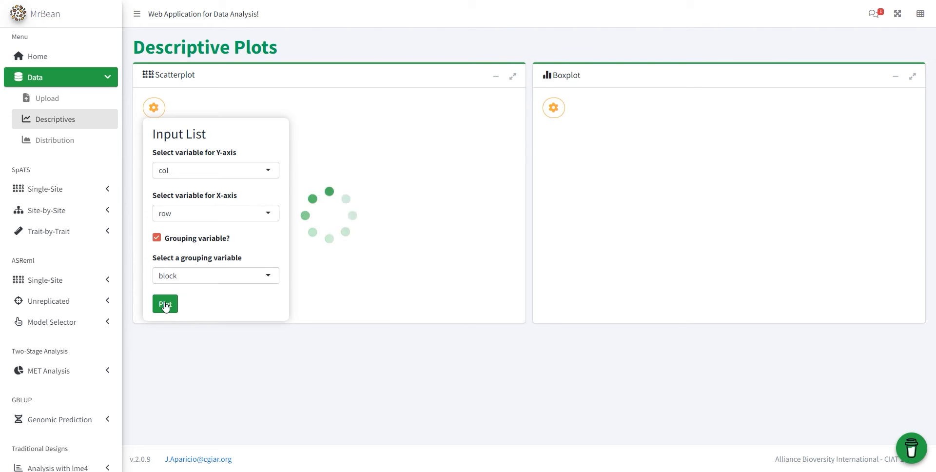
pyautogui.click(154, 108)
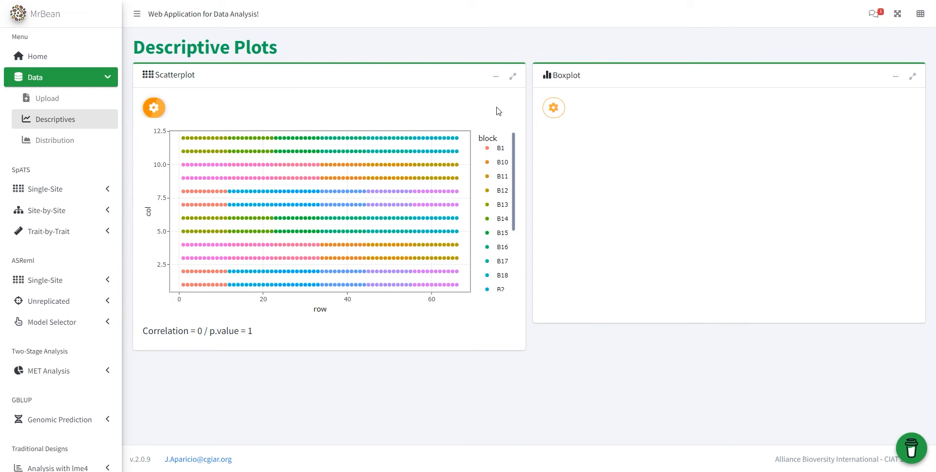
# Isolate block B1 in the scatterplot, and restore the display of all blocks.
pyautogui.doubleClick(501, 152)
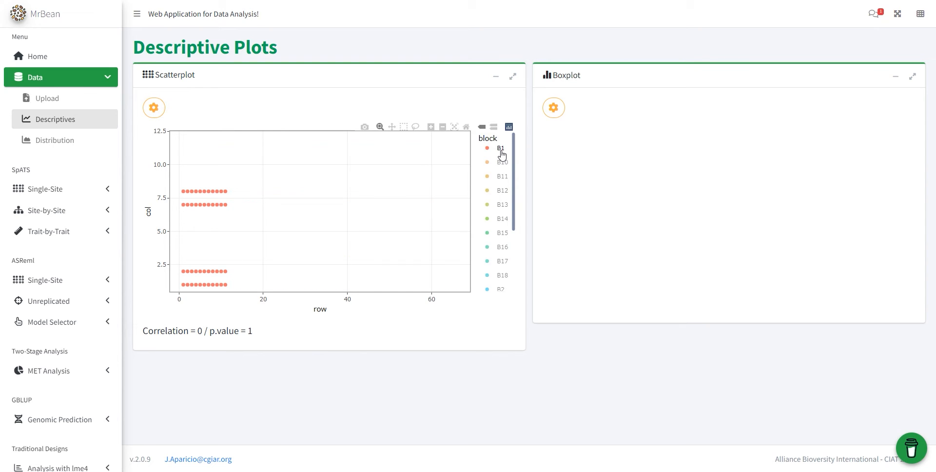
pyautogui.doubleClick(501, 153)
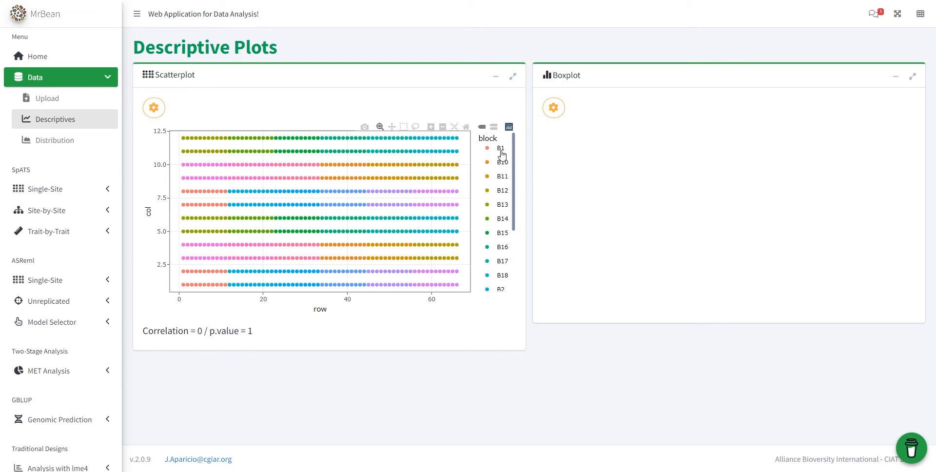
pyautogui.click(502, 153)
pyautogui.click(502, 154)
# Set the scatterplot's Y-axis variable to YdHa_clean and its X-axis variable to YDHPL.
pyautogui.click(153, 109)
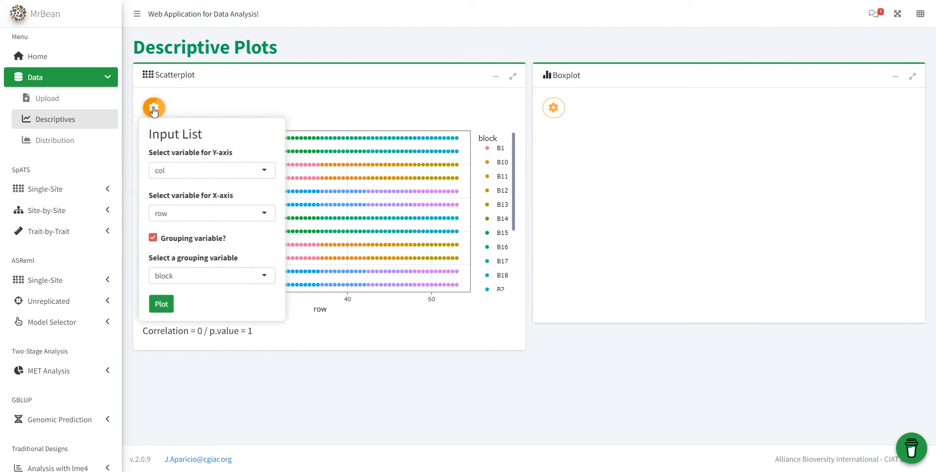
pyautogui.click(186, 172)
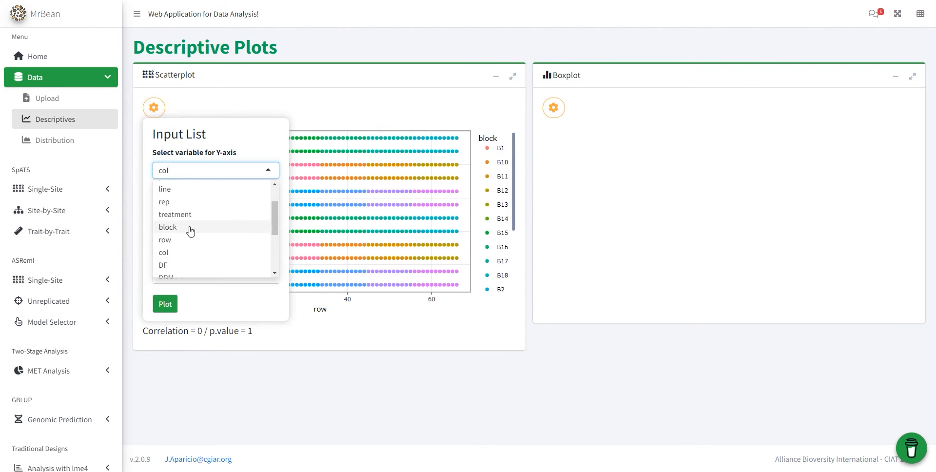
pyautogui.scroll(-5, 186, 233)
pyautogui.click(180, 267)
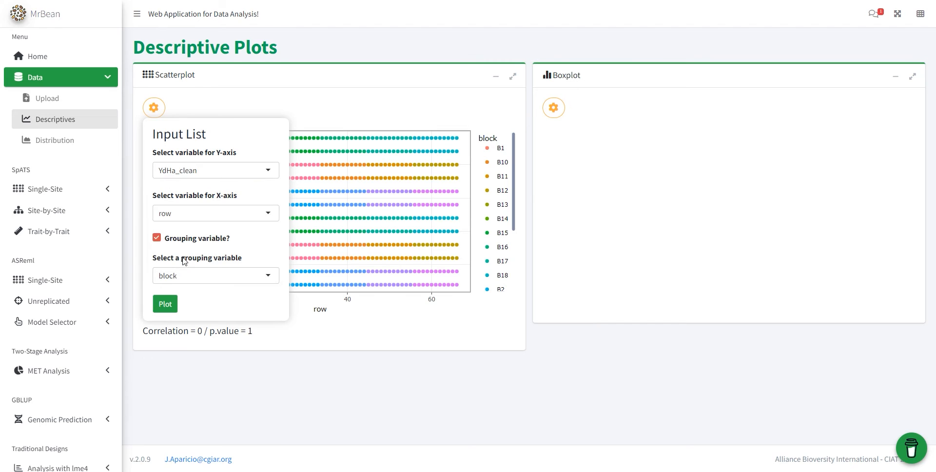
pyautogui.click(197, 212)
pyautogui.scroll(-5, 184, 261)
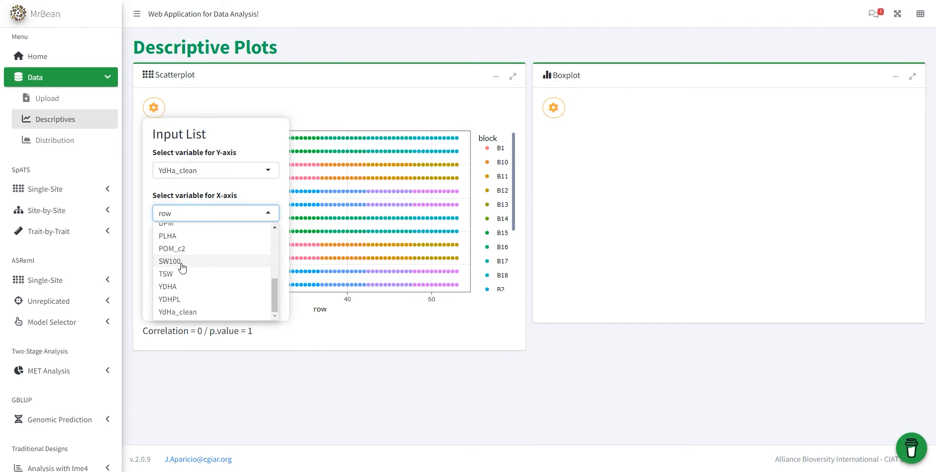
pyautogui.click(180, 299)
# Change the scatterplot's grouping variable to rep, redraw the plot and close its settings.
pyautogui.click(201, 279)
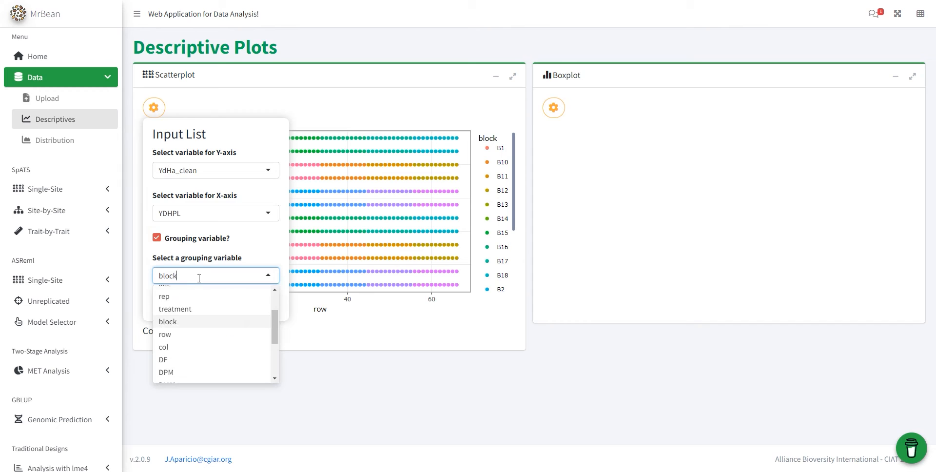
pyautogui.click(189, 298)
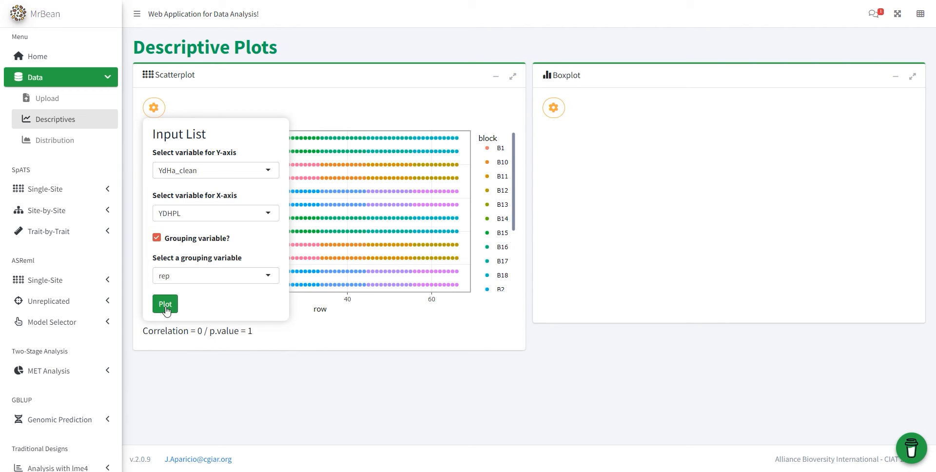
pyautogui.click(166, 304)
pyautogui.click(155, 108)
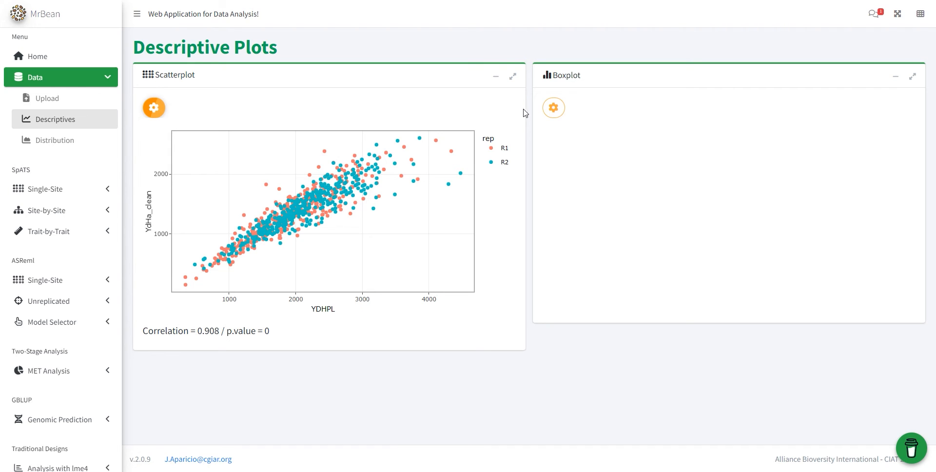
# Draw a boxplot of YDHA on the Y-axis by col on the X-axis, and inspect the statistics of its boxes.
pyautogui.click(550, 109)
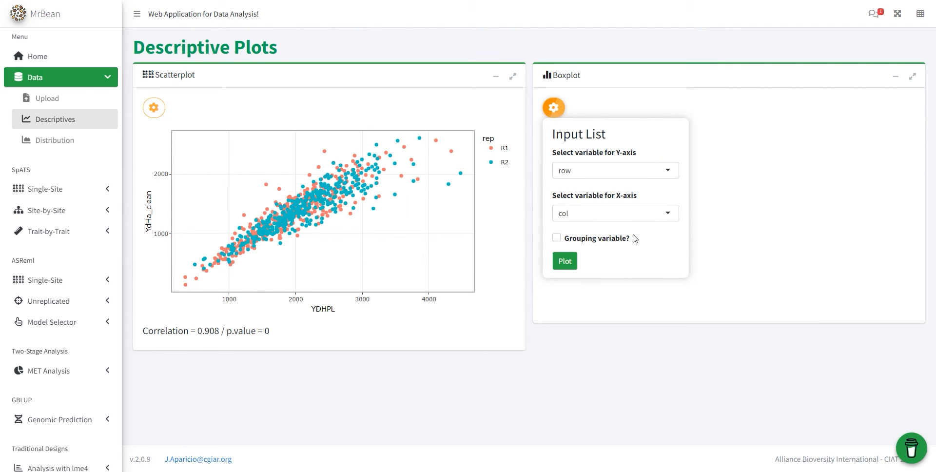
pyautogui.click(650, 174)
pyautogui.scroll(-5, 629, 230)
pyautogui.click(618, 243)
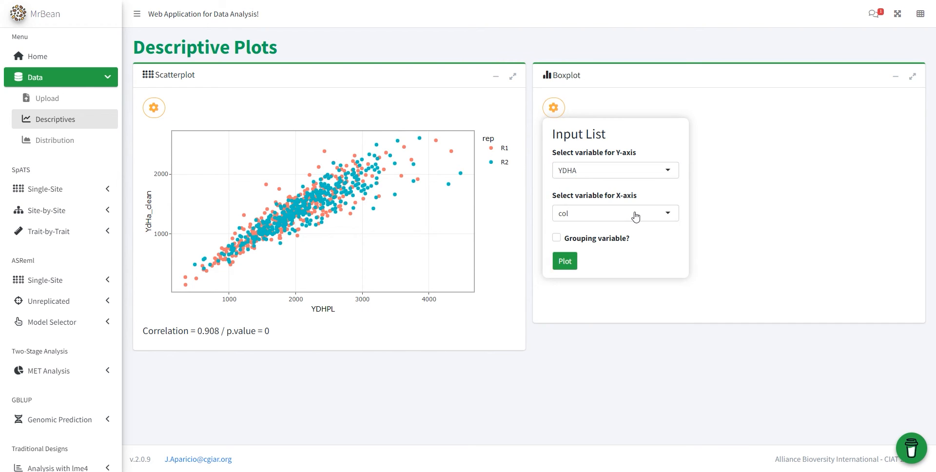
pyautogui.click(565, 262)
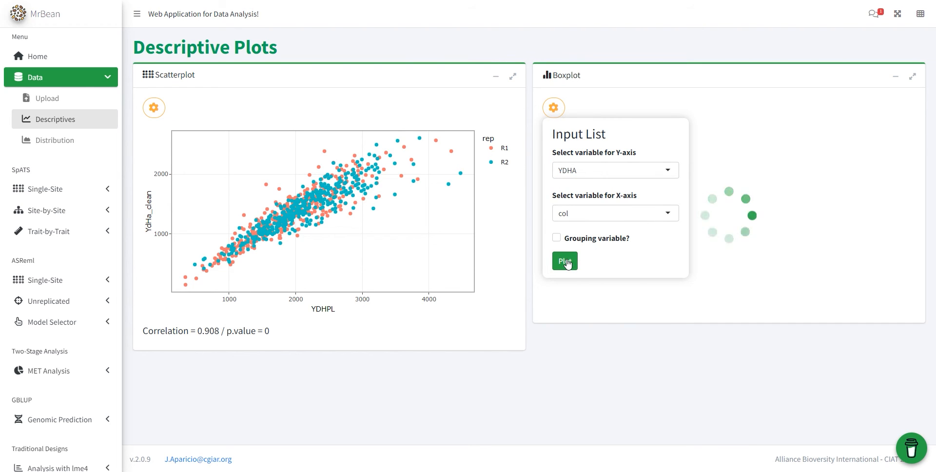
pyautogui.click(553, 107)
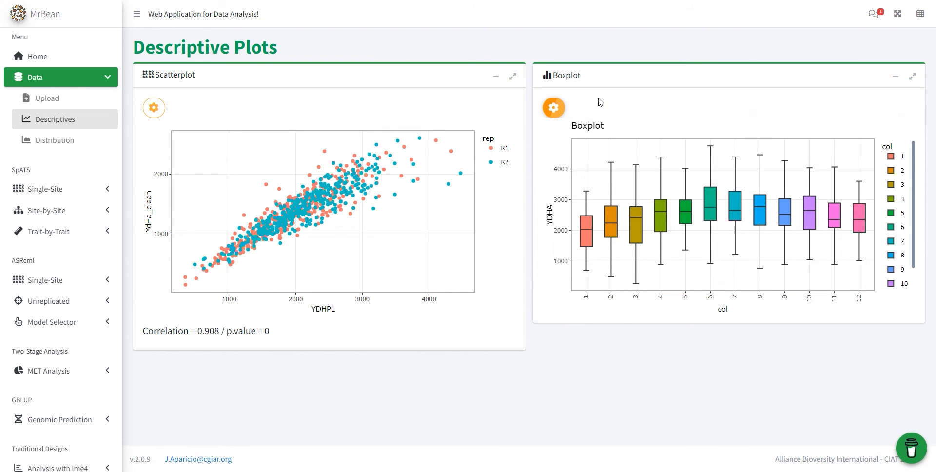
pyautogui.moveTo(613, 208)
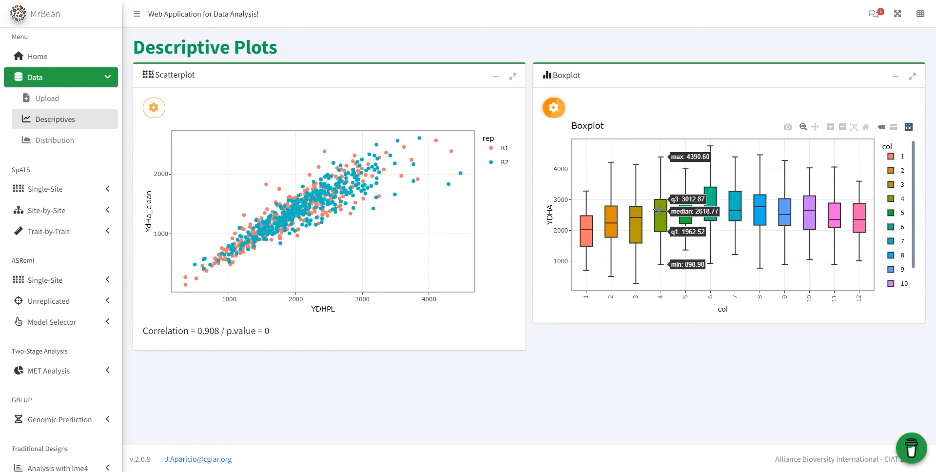
# Enable a grouping variable for the boxplot, group it by rep, redraw it and close its settings.
pyautogui.click(553, 110)
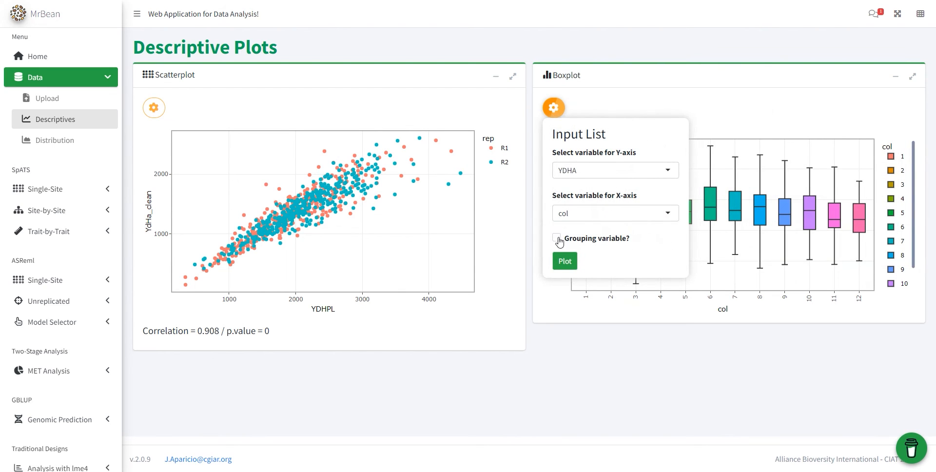
pyautogui.click(556, 238)
pyautogui.click(585, 276)
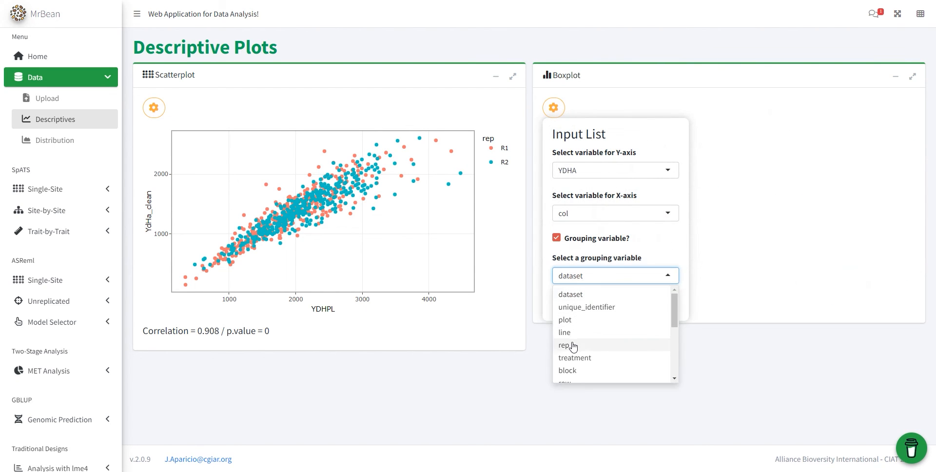
pyautogui.click(575, 341)
pyautogui.click(560, 306)
pyautogui.click(553, 107)
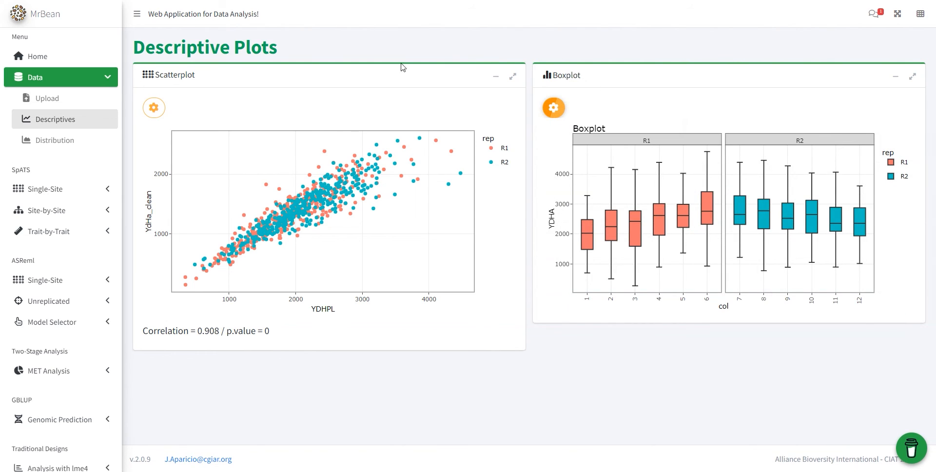
# Open the data distribution view and set the YdHa_clean histogram's Alpha Bar to 0.77 and Binwidth to 49.
pyautogui.click(93, 143)
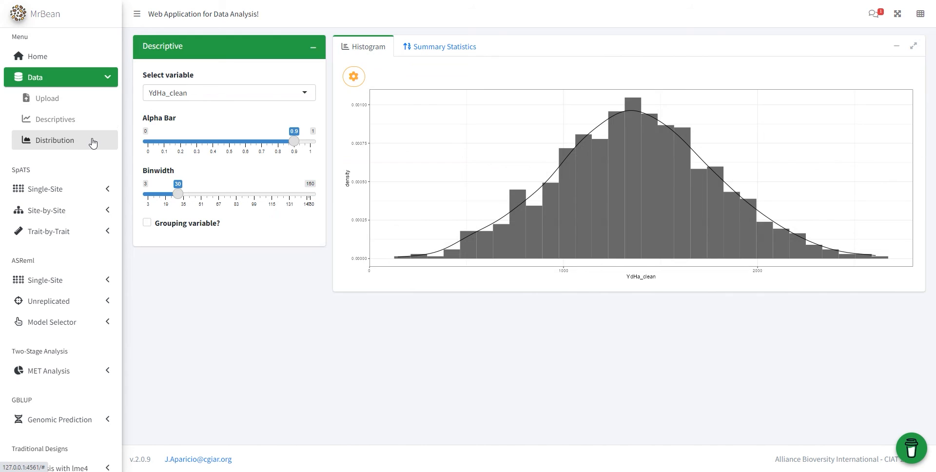
pyautogui.click(303, 91)
pyautogui.click(303, 77)
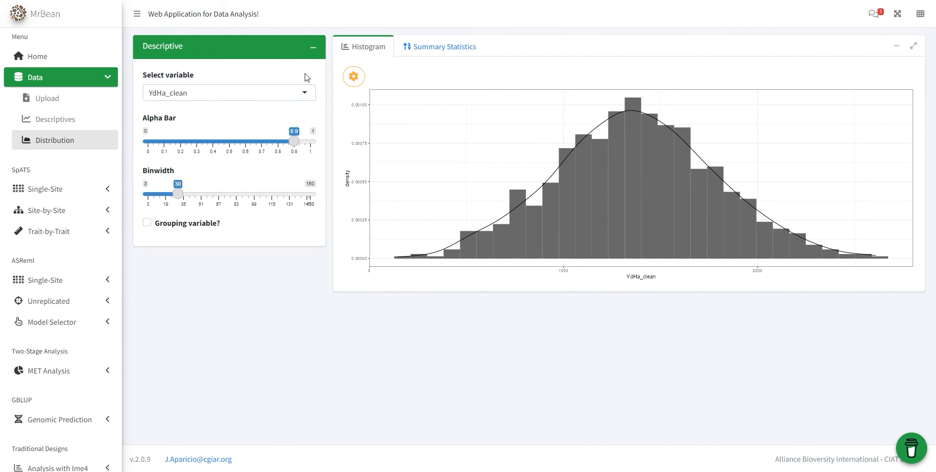
pyautogui.moveTo(294, 137); pyautogui.dragTo(273, 142)
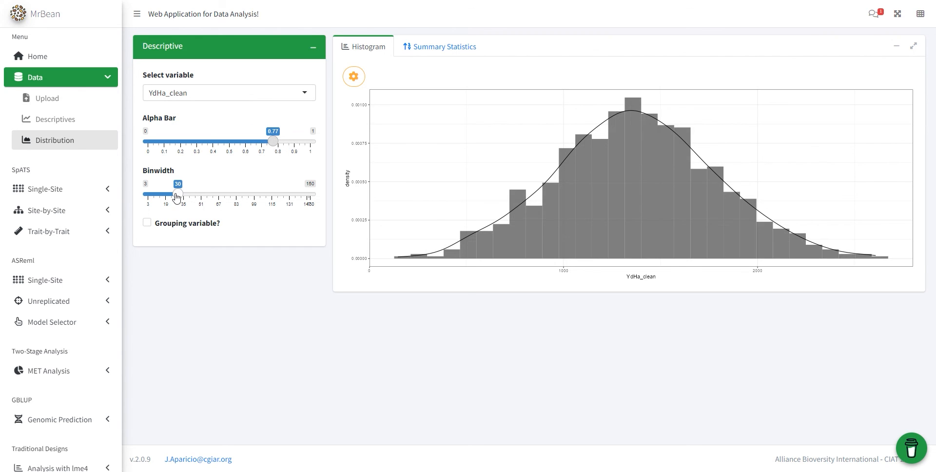
pyautogui.moveTo(178, 194); pyautogui.dragTo(195, 196)
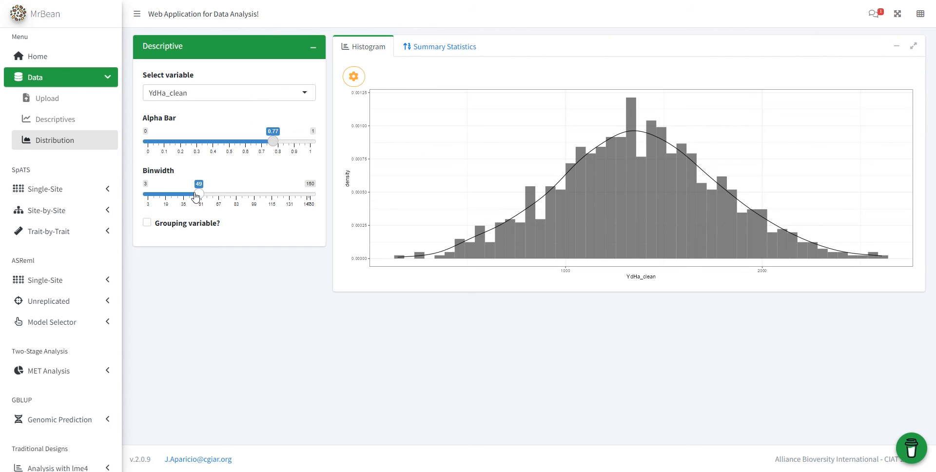
# Group the YdHa_clean histogram by the factor rep and set its Alpha Density to 0.57.
pyautogui.click(186, 226)
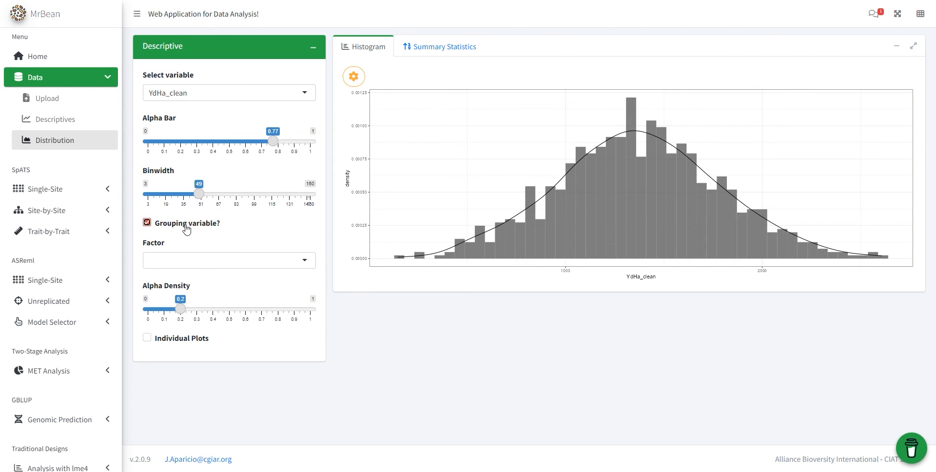
pyautogui.click(198, 263)
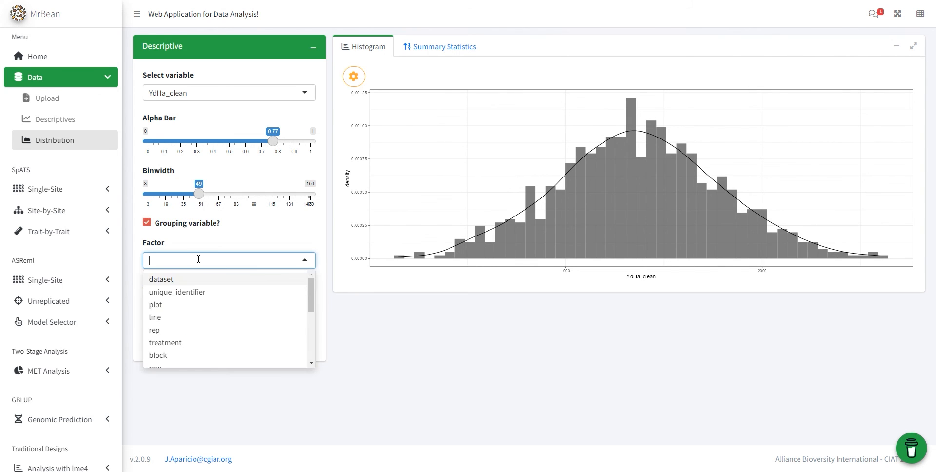
pyautogui.click(182, 325)
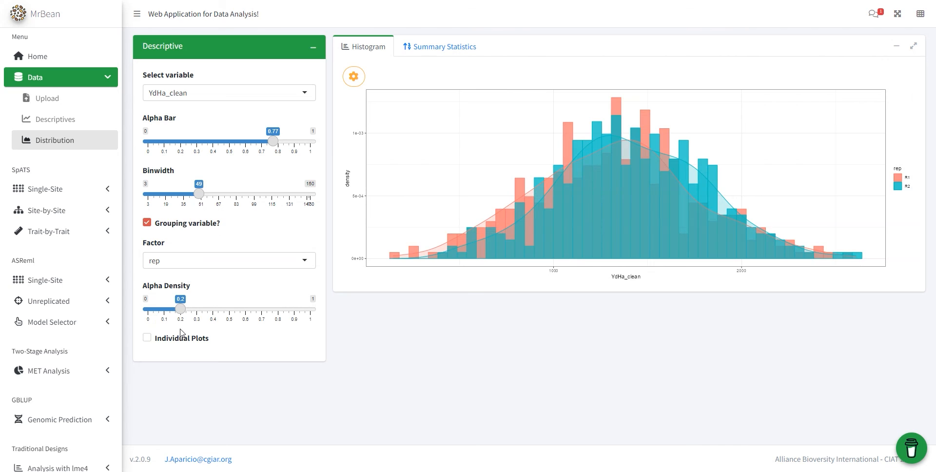
pyautogui.moveTo(181, 310); pyautogui.dragTo(234, 313)
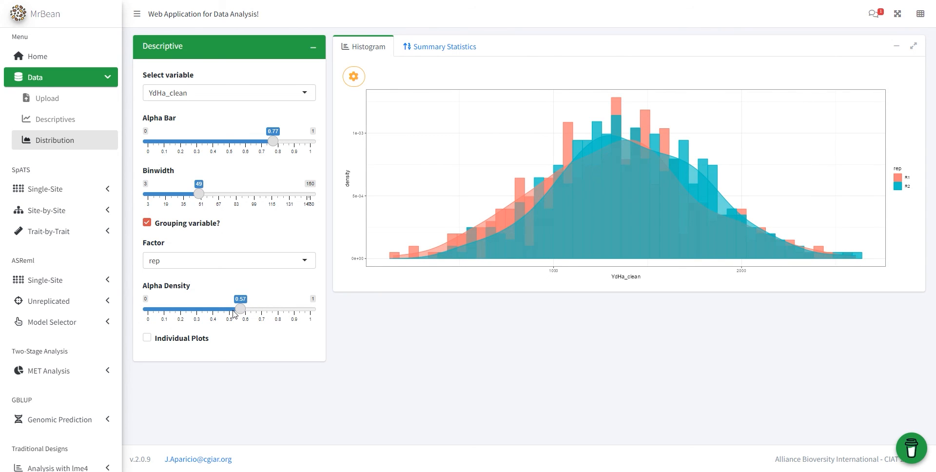
# Split the histogram into individual plots per rep, and show the summary statistics for YdHa_clean.
pyautogui.click(189, 343)
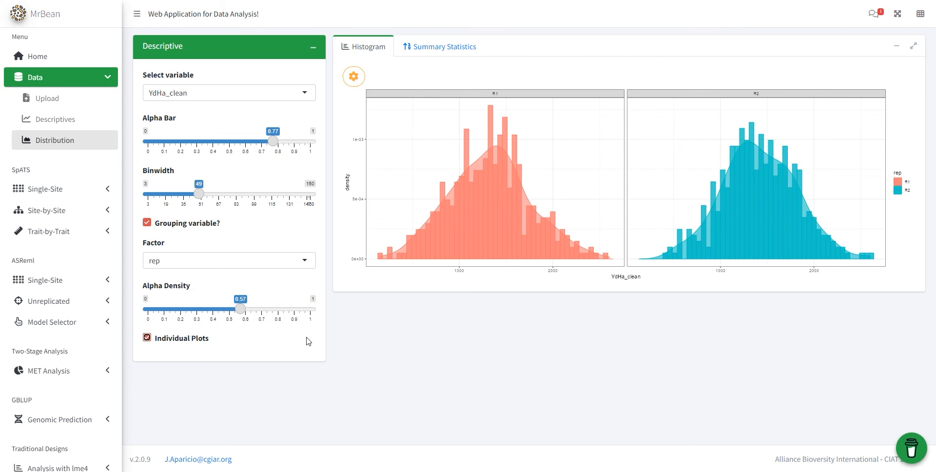
pyautogui.click(417, 47)
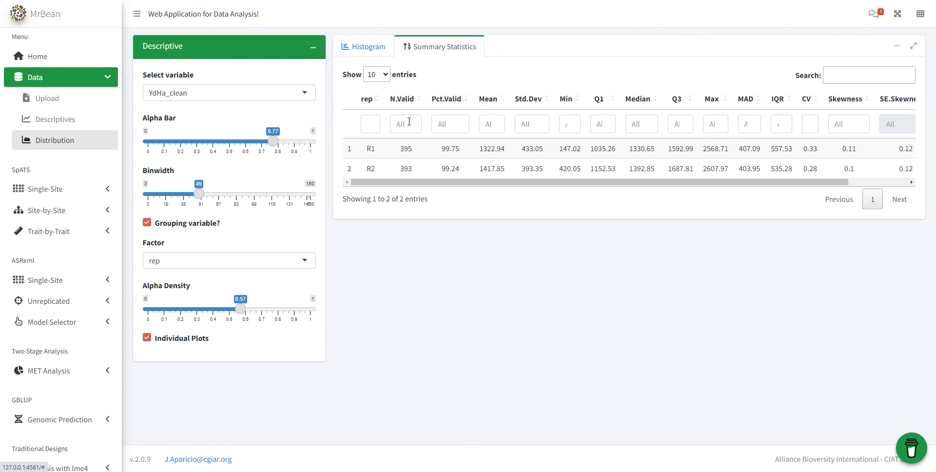